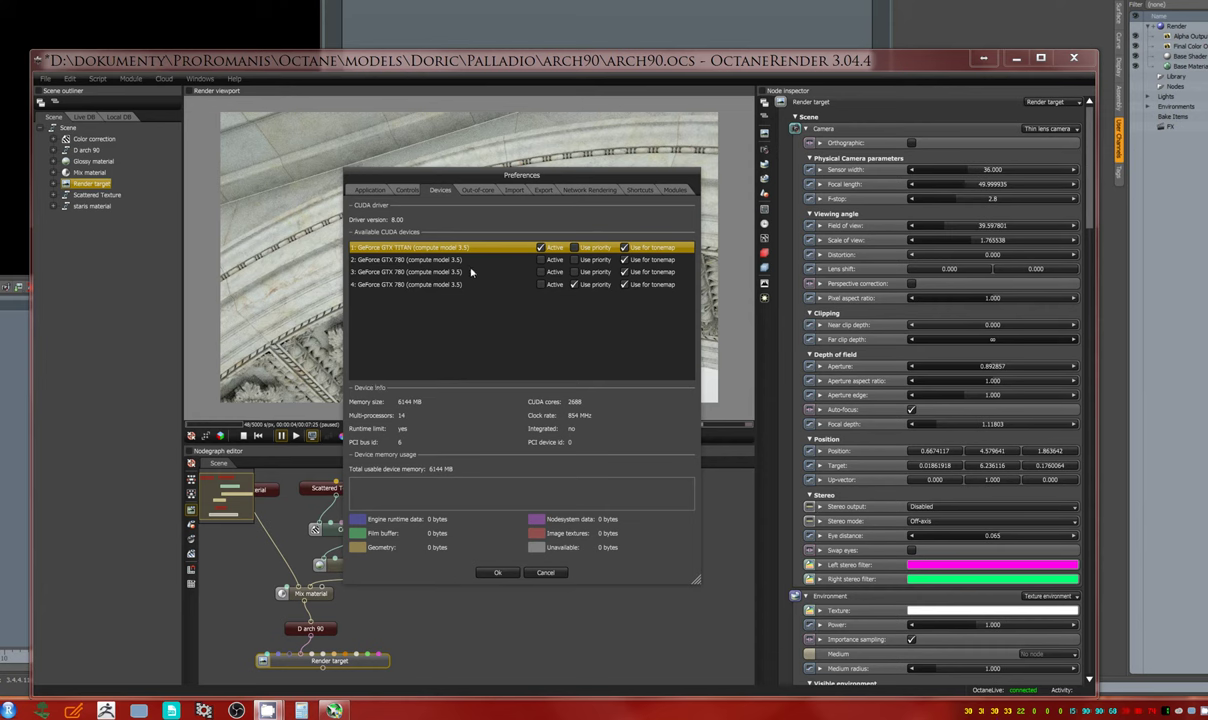
Inspect the fourth CUDA device's memory usage, switch to MSI Afterburner and open its hardware monitoring properties
{"action": "left_click", "coordinate": [442, 285]}
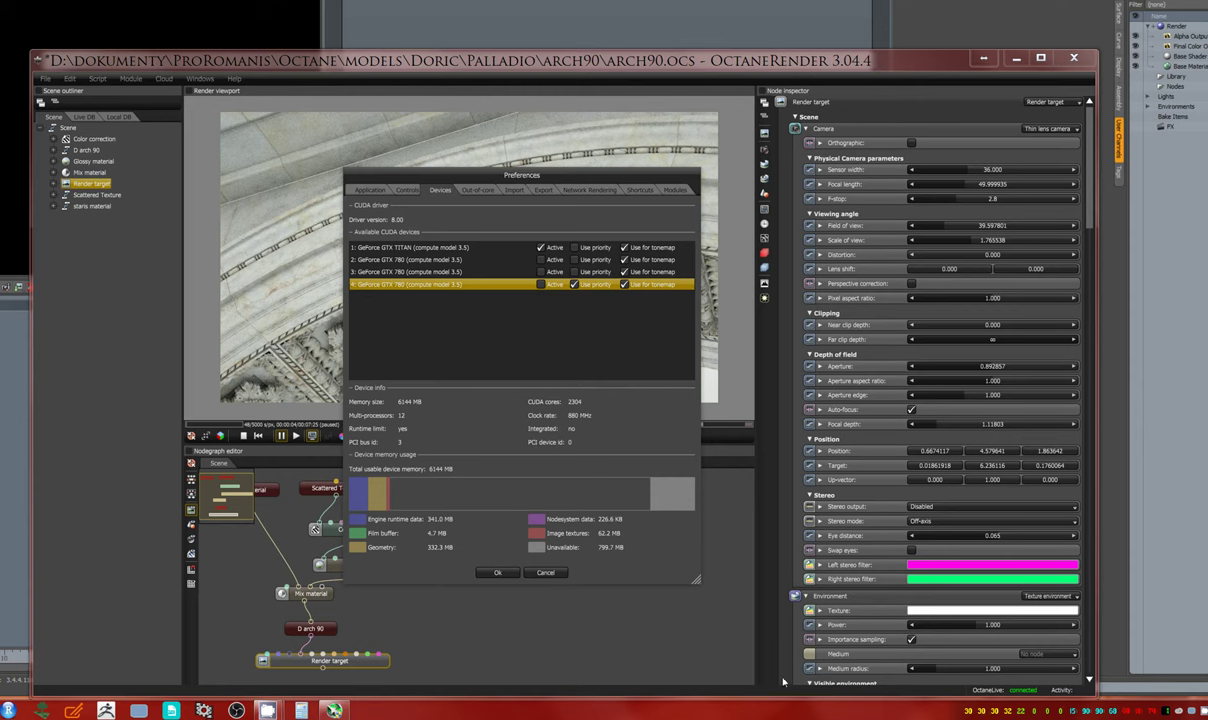
{"action": "left_click", "coordinate": [301, 711]}
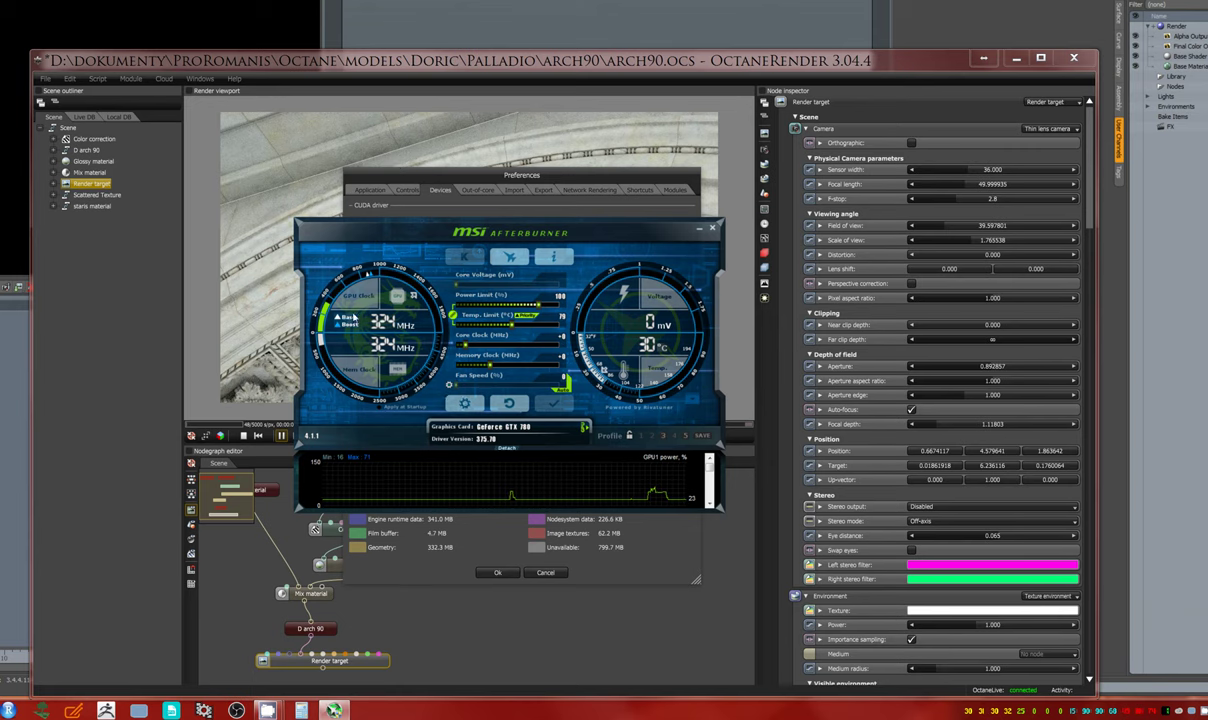
{"action": "left_click", "coordinate": [463, 403]}
{"action": "key", "text": "ctrl+Tab"}
{"action": "key", "text": "ctrl+Tab"}
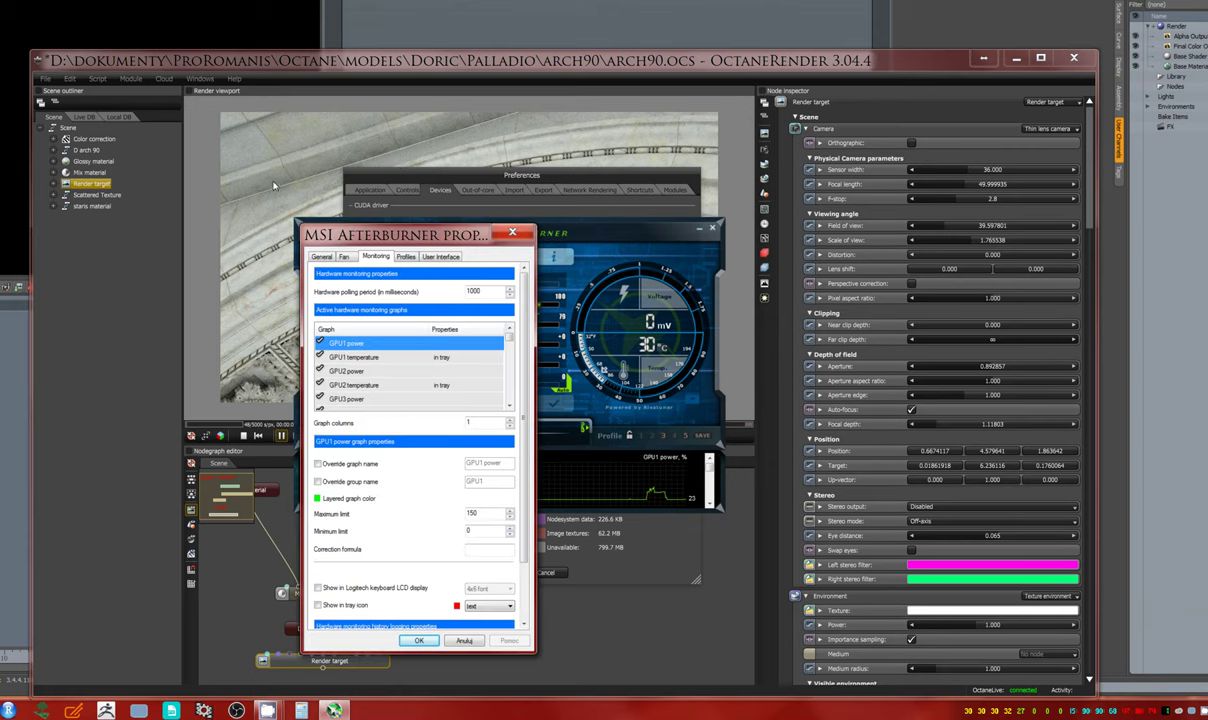
Examine the GPU1 usage graph's tray icon setting and text colour, accepting the colour as it is
{"action": "scroll", "coordinate": [410, 370], "scroll_direction": "down", "scroll_amount": 2}
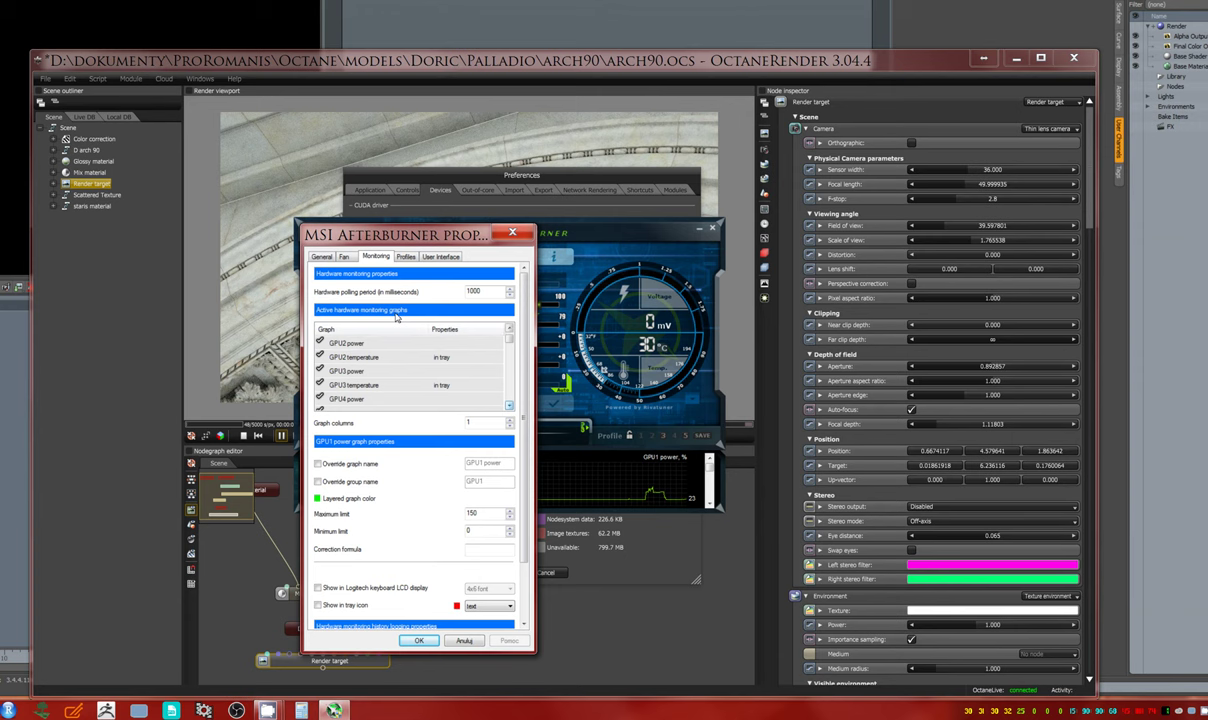
{"action": "scroll", "coordinate": [397, 317], "scroll_direction": "down", "scroll_amount": 1}
{"action": "key", "text": "Down"}
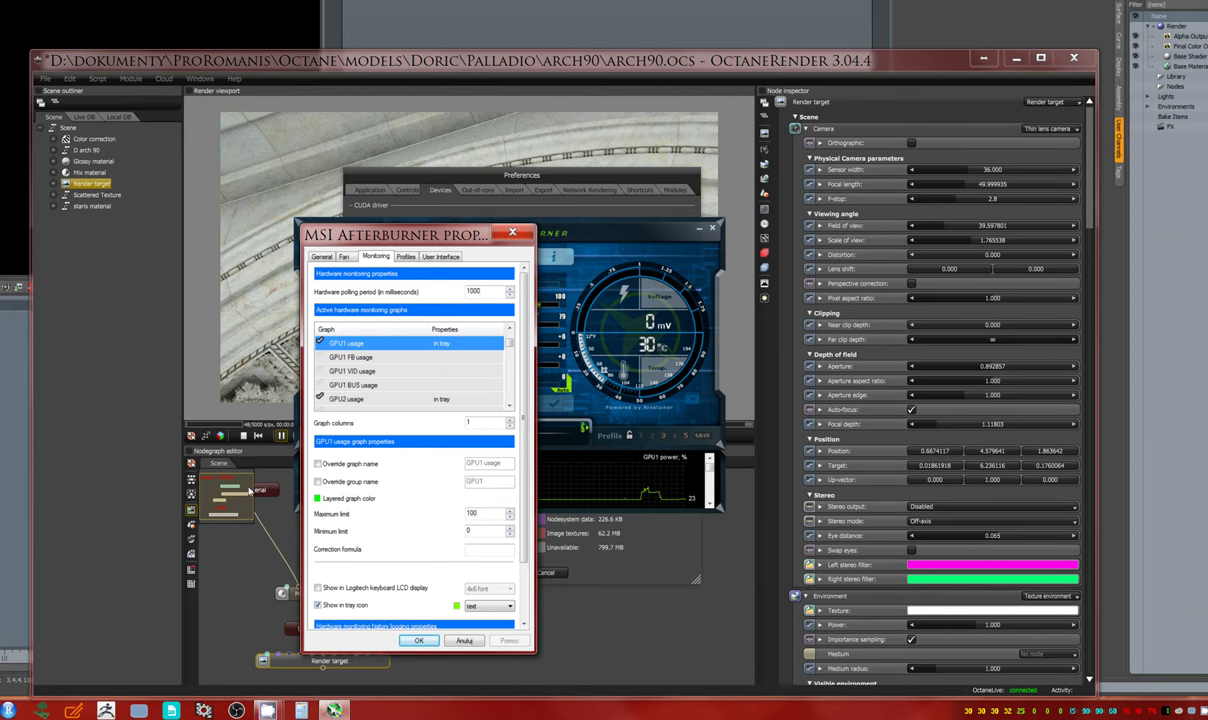
{"action": "mouse_move", "coordinate": [345, 606]}
{"action": "left_click", "coordinate": [318, 498]}
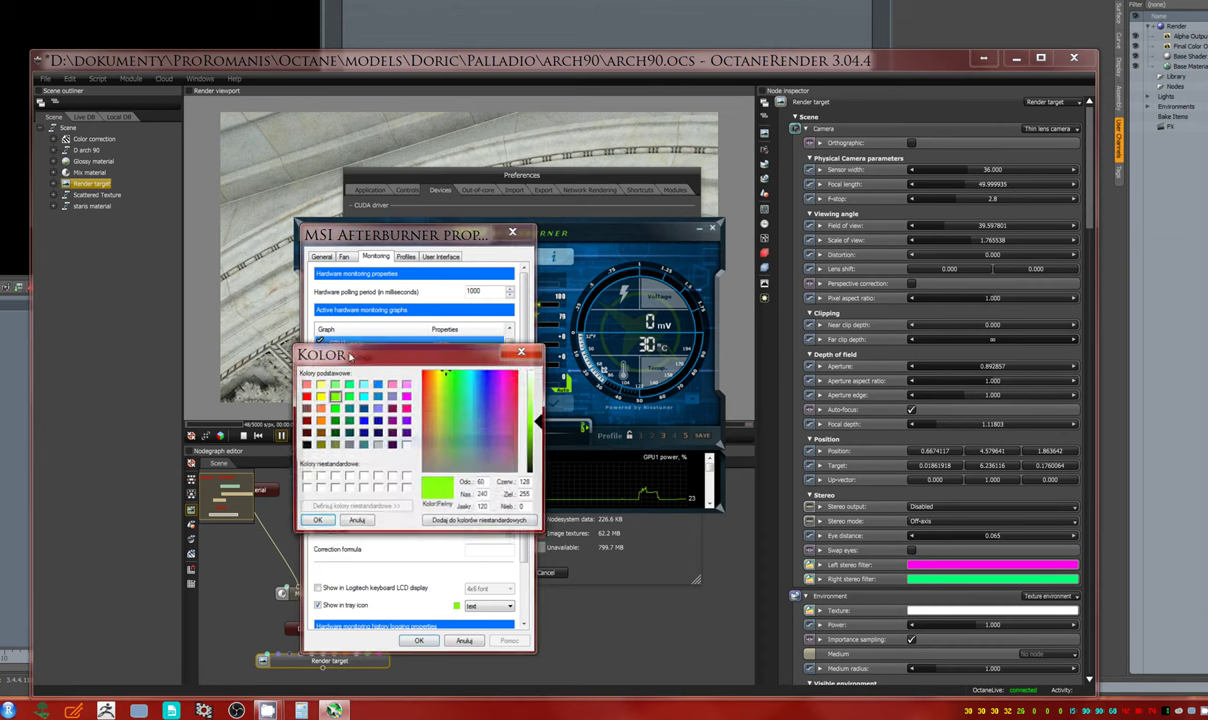
{"action": "left_click", "coordinate": [322, 520]}
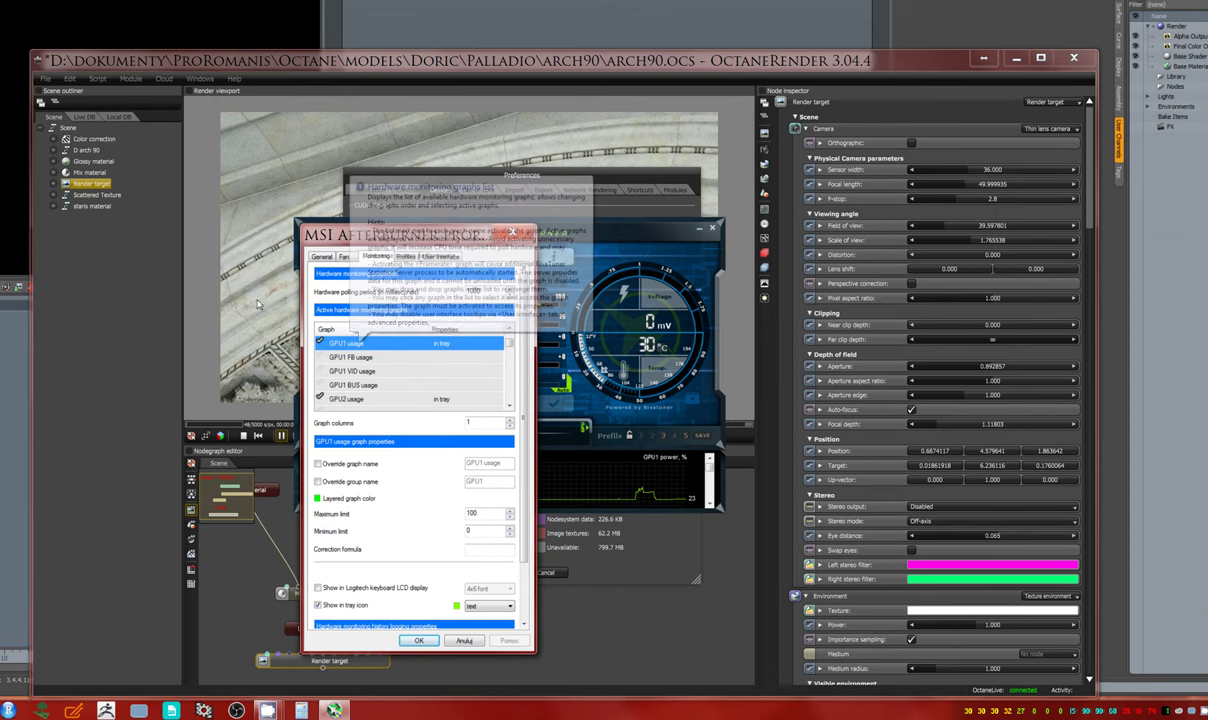
Examine the tray icon settings of the GPU2 usage and GPU3 usage graphs, and close the monitoring properties
{"action": "key", "text": "Down"}
{"action": "key", "text": "Down"}
{"action": "key", "text": "Down"}
{"action": "key", "text": "Down"}
{"action": "scroll", "coordinate": [395, 345], "scroll_direction": "down", "scroll_amount": 1}
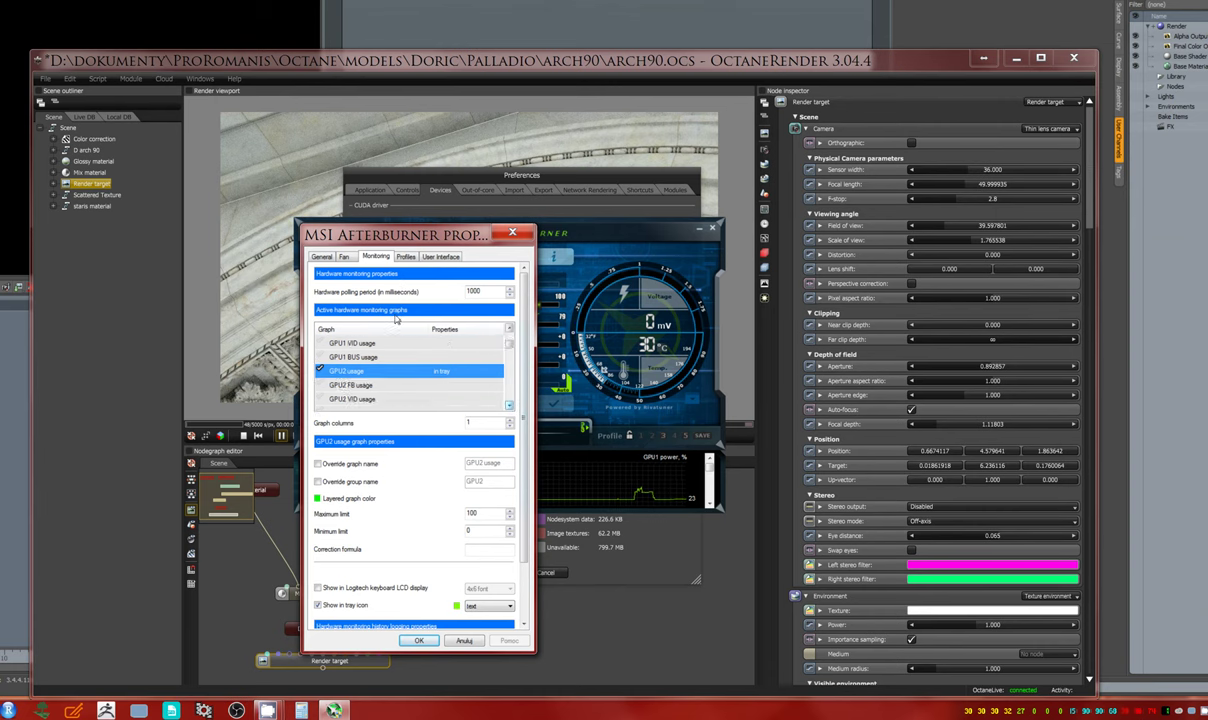
{"action": "key", "text": "Down"}
{"action": "key", "text": "Down"}
{"action": "key", "text": "Down"}
{"action": "key", "text": "Down"}
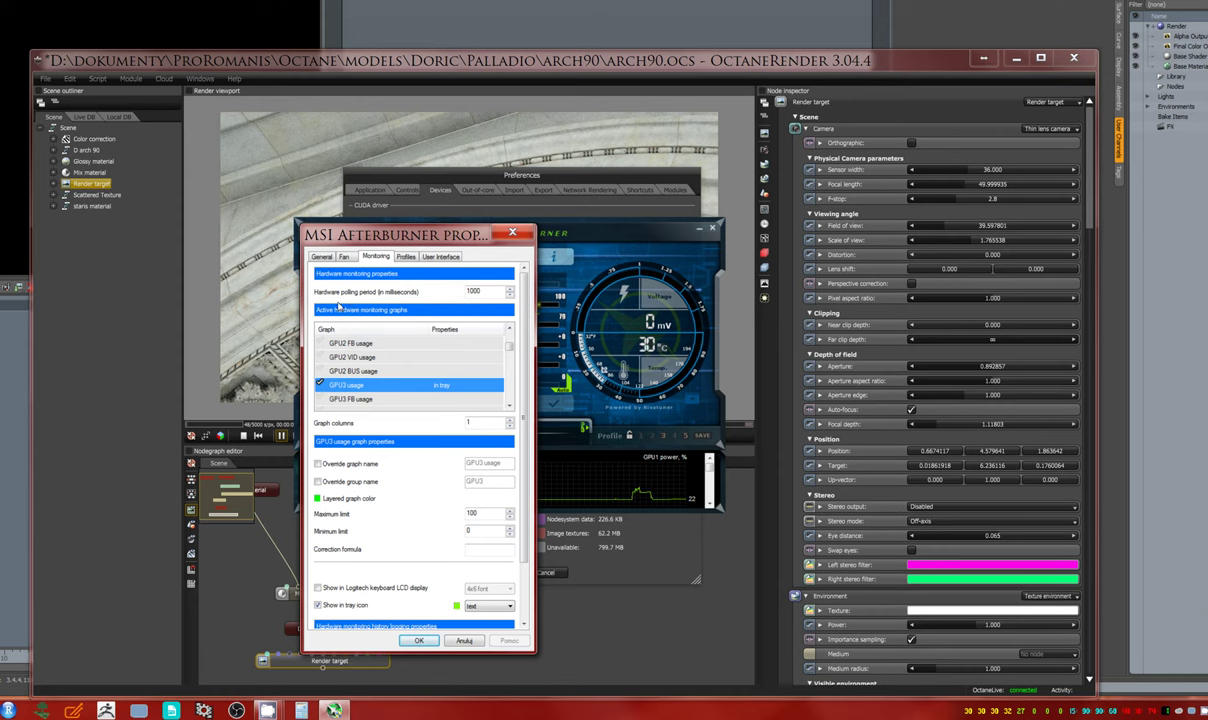
{"action": "left_click", "coordinate": [419, 640]}
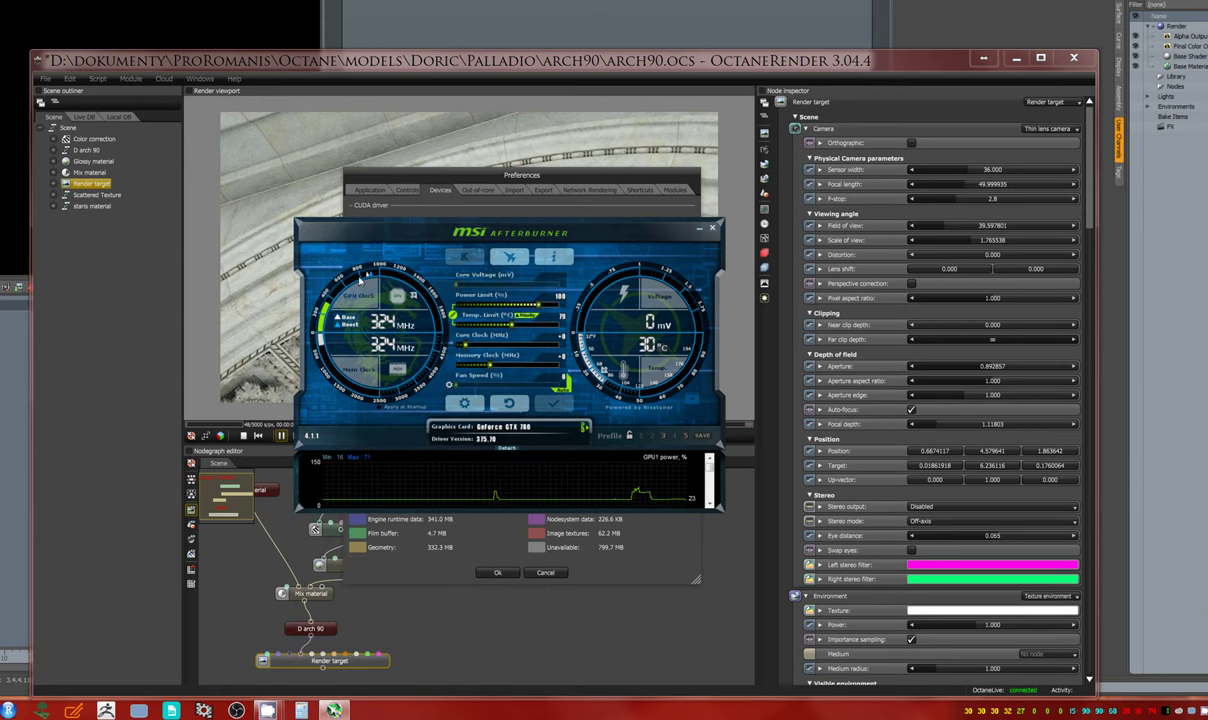
Return to the OctaneRender preferences and accept them with the GeForce GTX TITAN as the only active CUDA device
{"action": "left_click", "coordinate": [560, 160]}
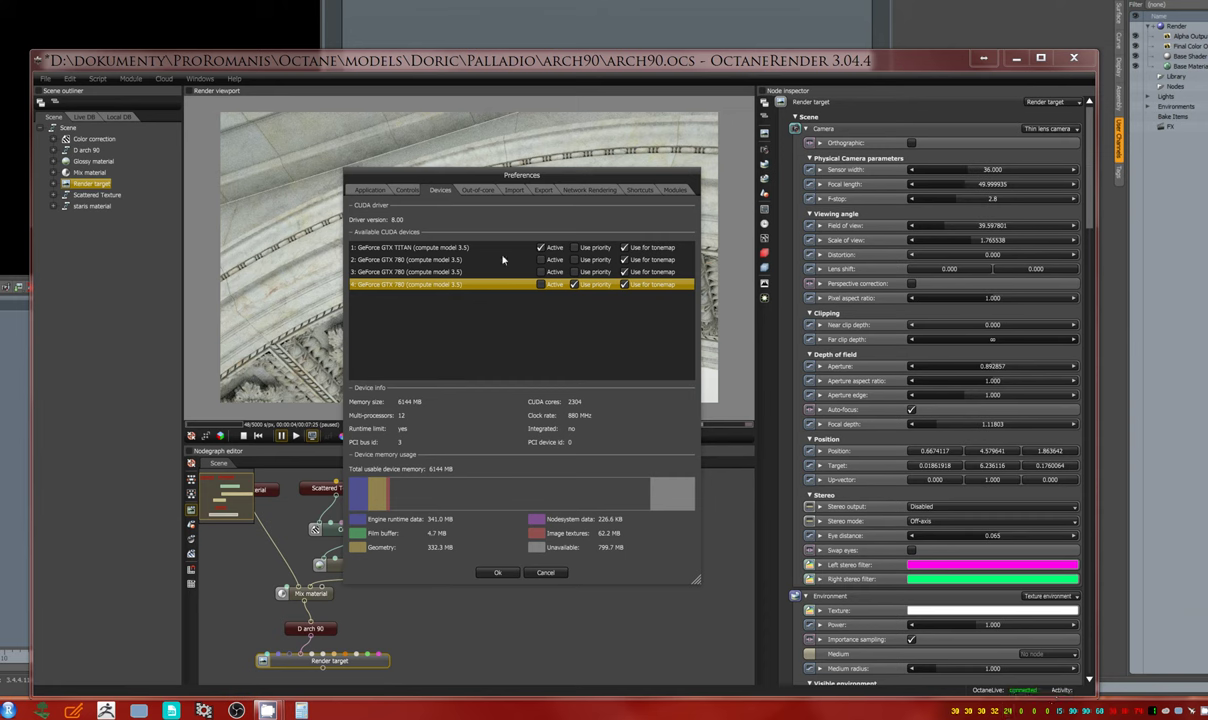
{"action": "left_click", "coordinate": [384, 246]}
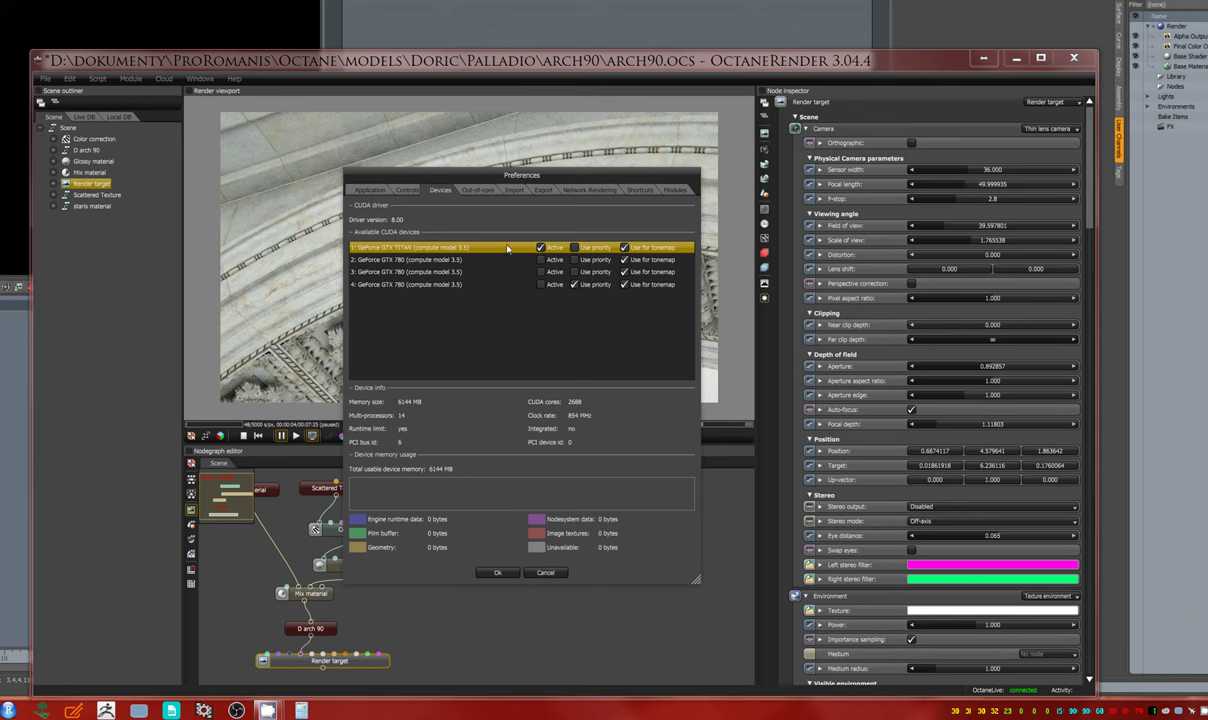
{"action": "left_click", "coordinate": [541, 248]}
{"action": "left_click", "coordinate": [497, 573]}
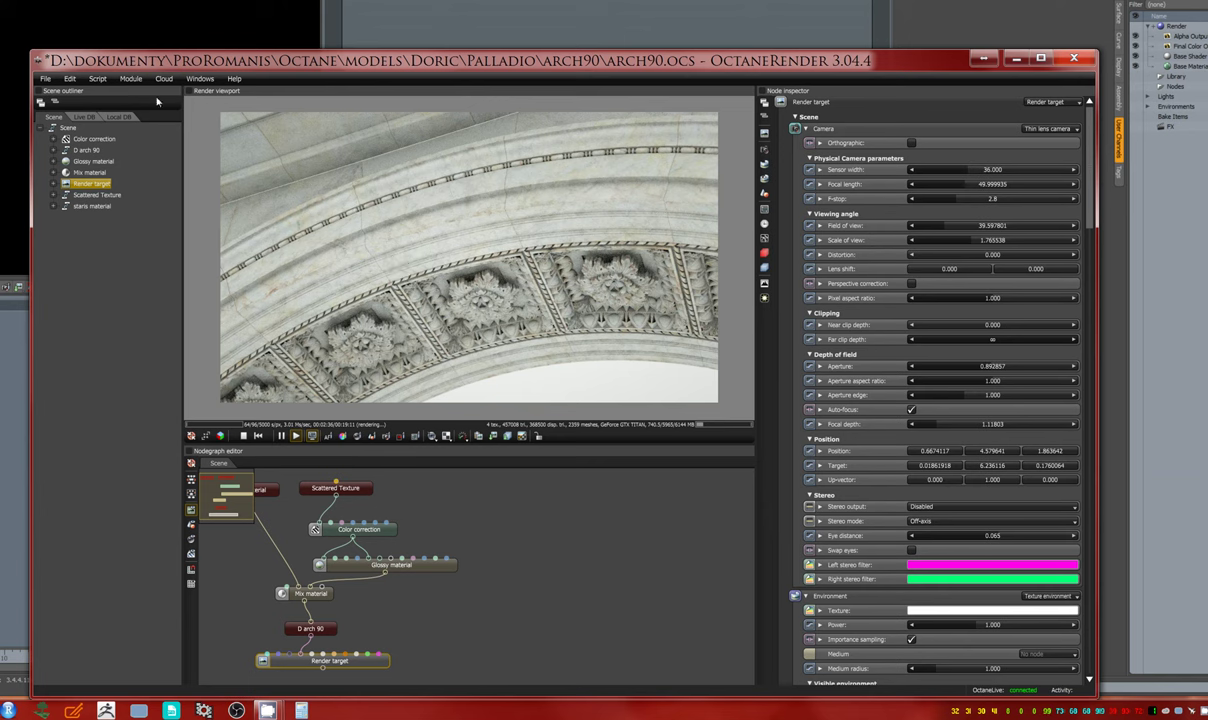
Activate the second CUDA device, a GeForce GTX 780, deactivate the GeForce GTX TITAN, and check the GPU usage
{"action": "left_click", "coordinate": [45, 78]}
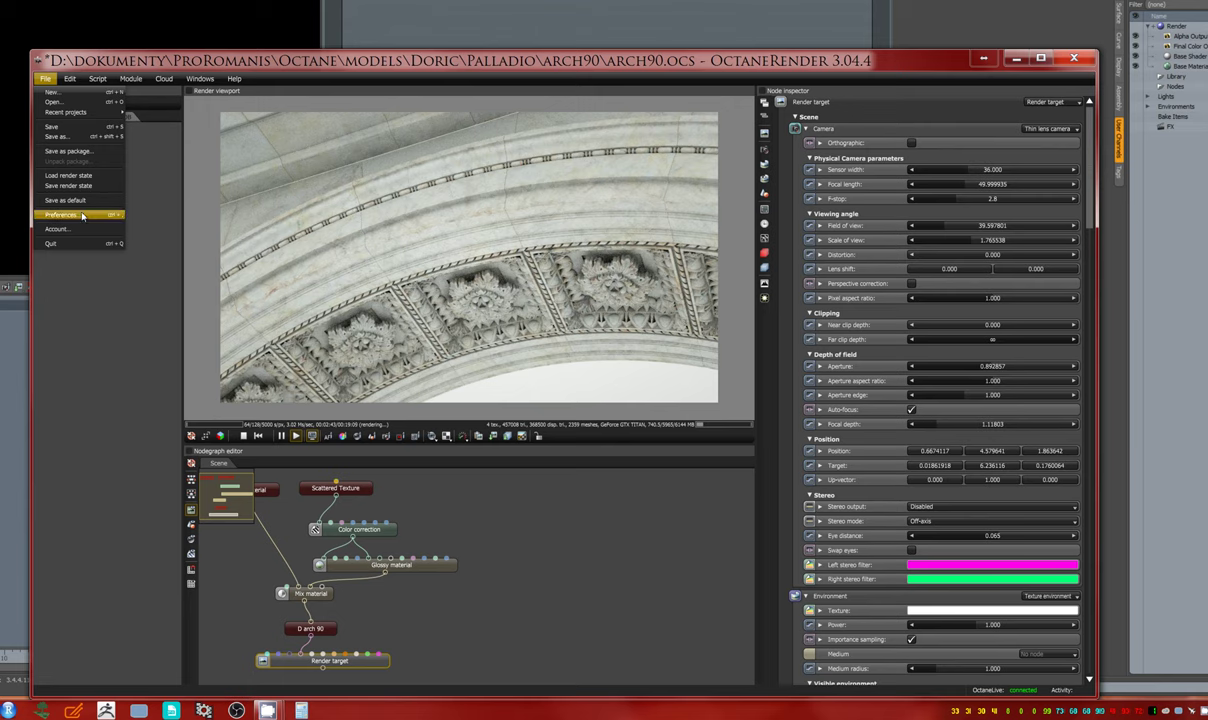
{"action": "left_click", "coordinate": [70, 214]}
{"action": "left_click", "coordinate": [482, 197]}
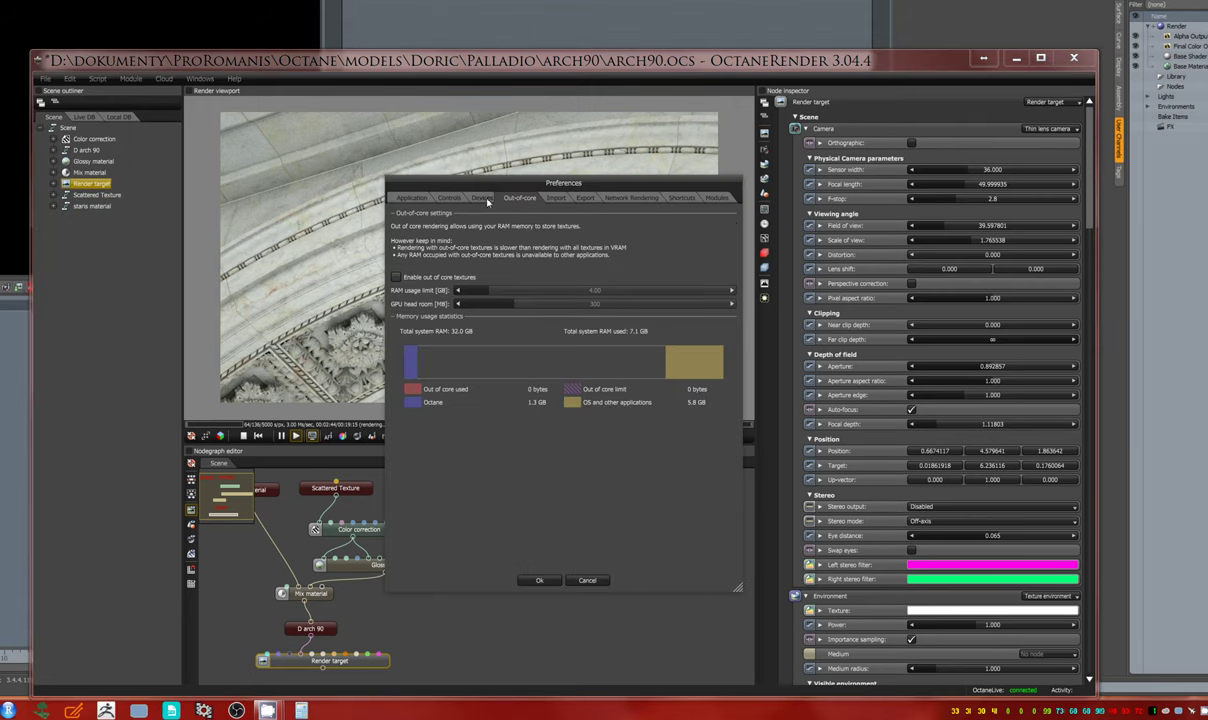
{"action": "left_click", "coordinate": [582, 255]}
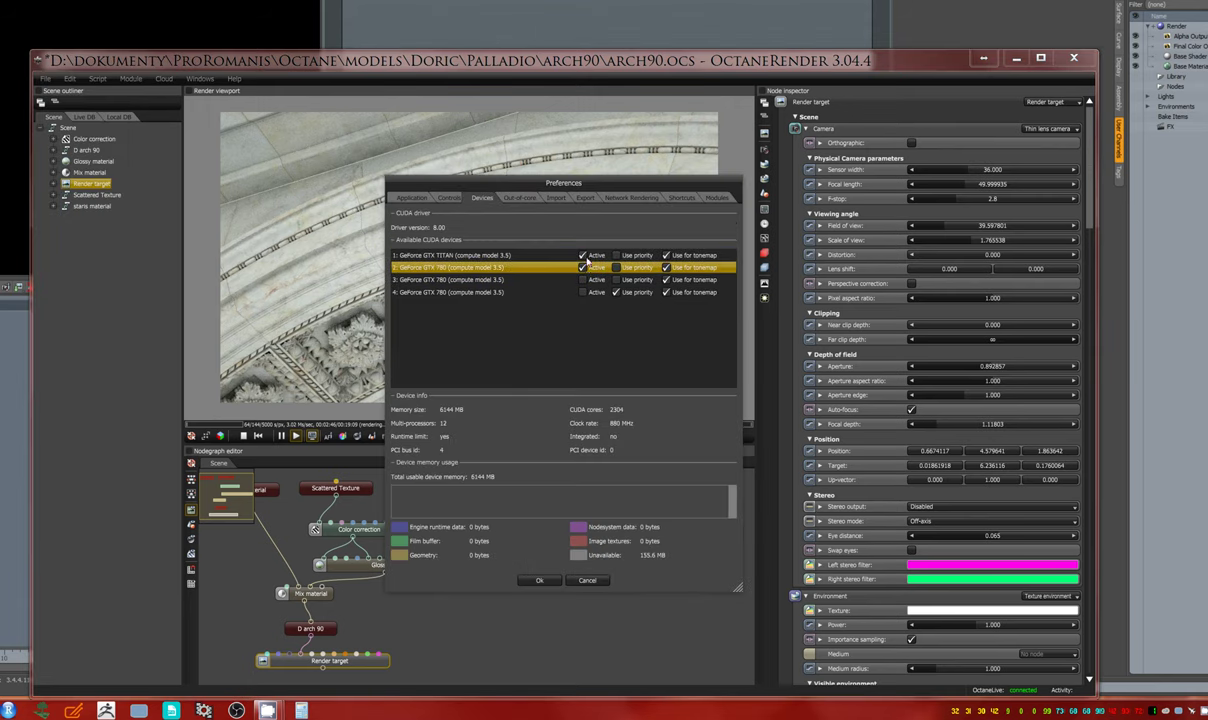
{"action": "left_click", "coordinate": [582, 267]}
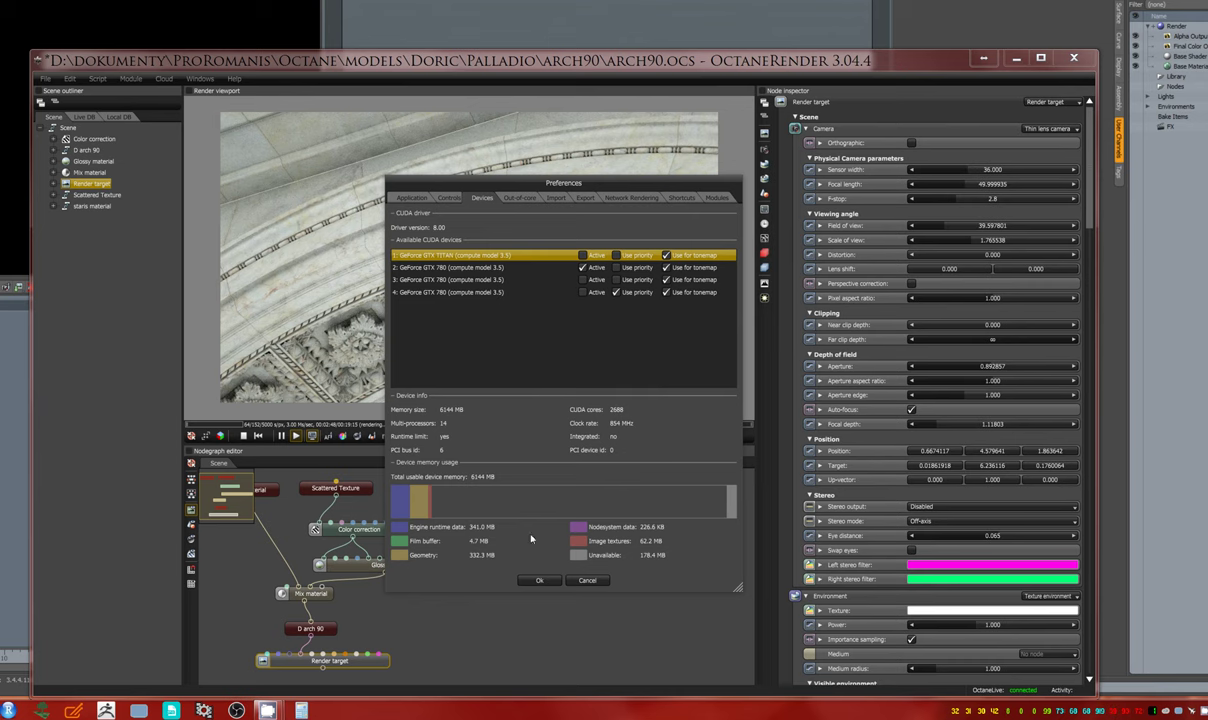
{"action": "left_click", "coordinate": [539, 580]}
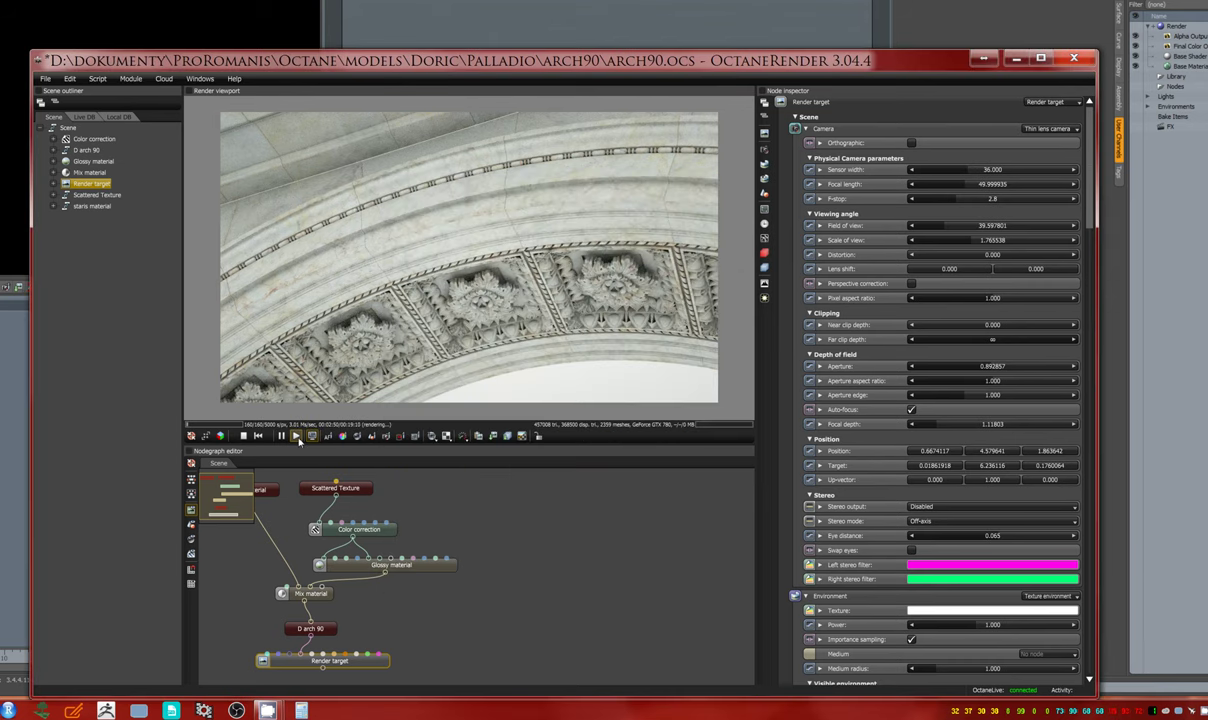
{"action": "mouse_move", "coordinate": [1026, 713]}
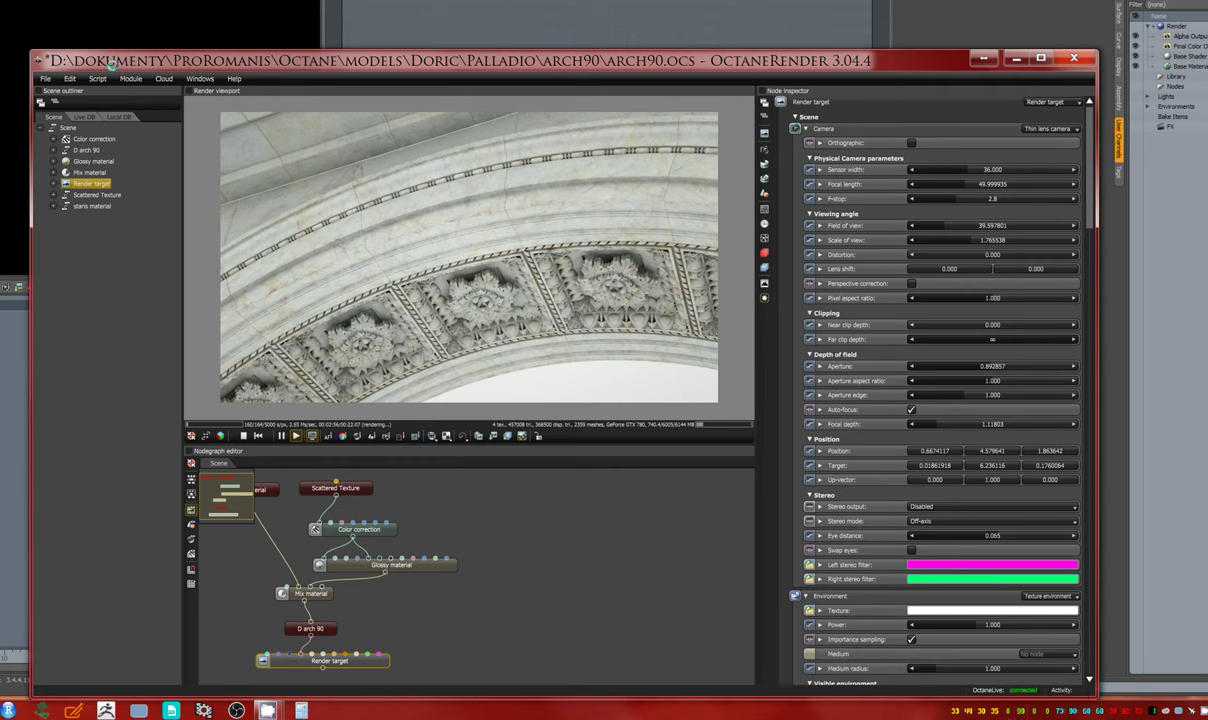
Make the fourth CUDA device, a GeForce GTX 780, the only active render device by deactivating the second one
{"action": "left_click", "coordinate": [45, 78]}
{"action": "mouse_move", "coordinate": [100, 114]}
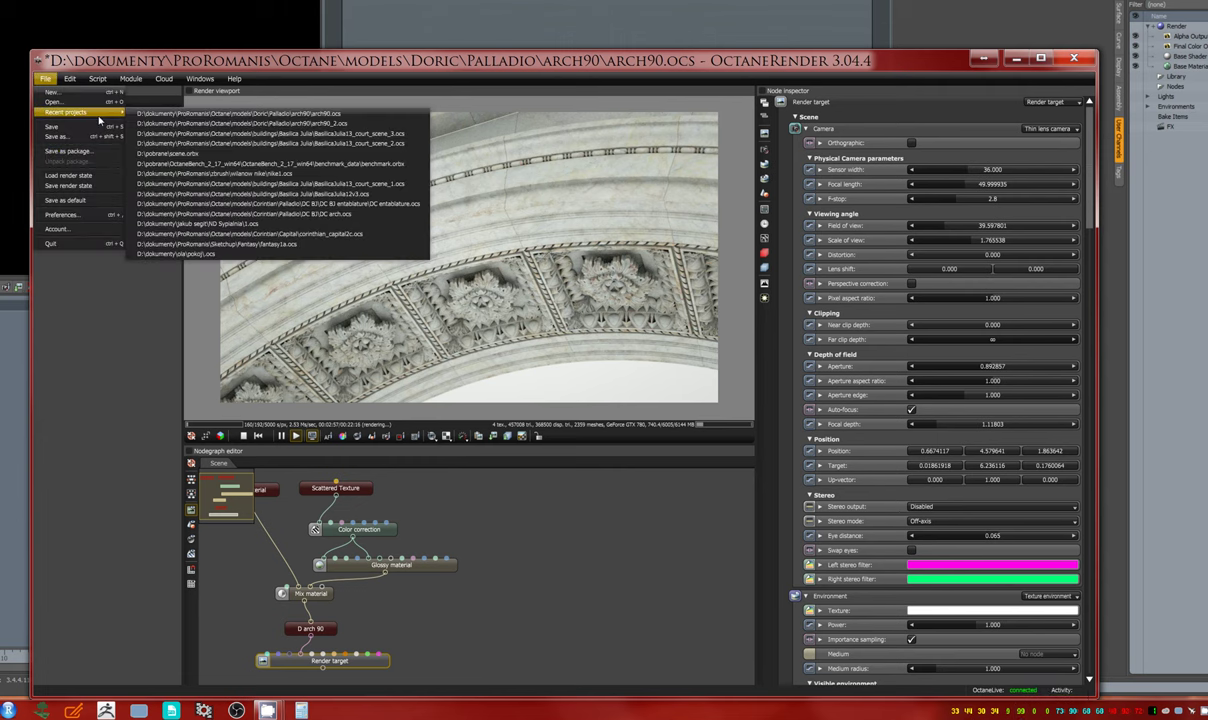
{"action": "left_click", "coordinate": [62, 214]}
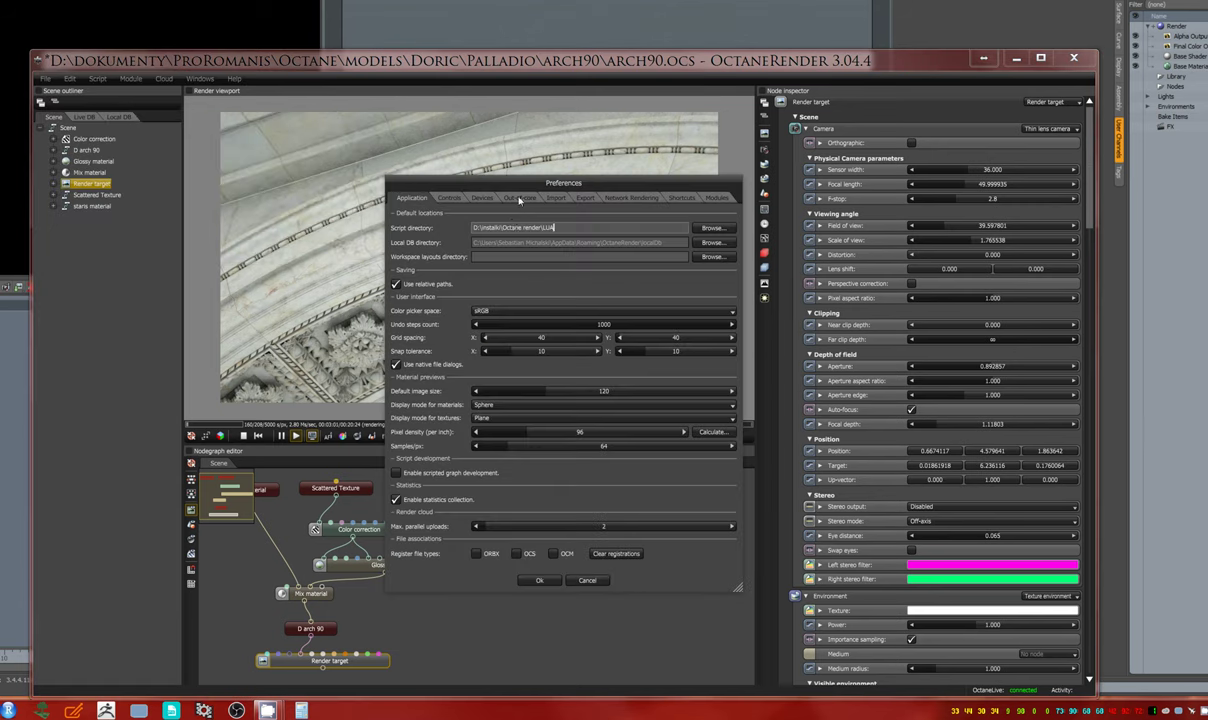
{"action": "left_click", "coordinate": [480, 198]}
{"action": "left_click", "coordinate": [560, 279]}
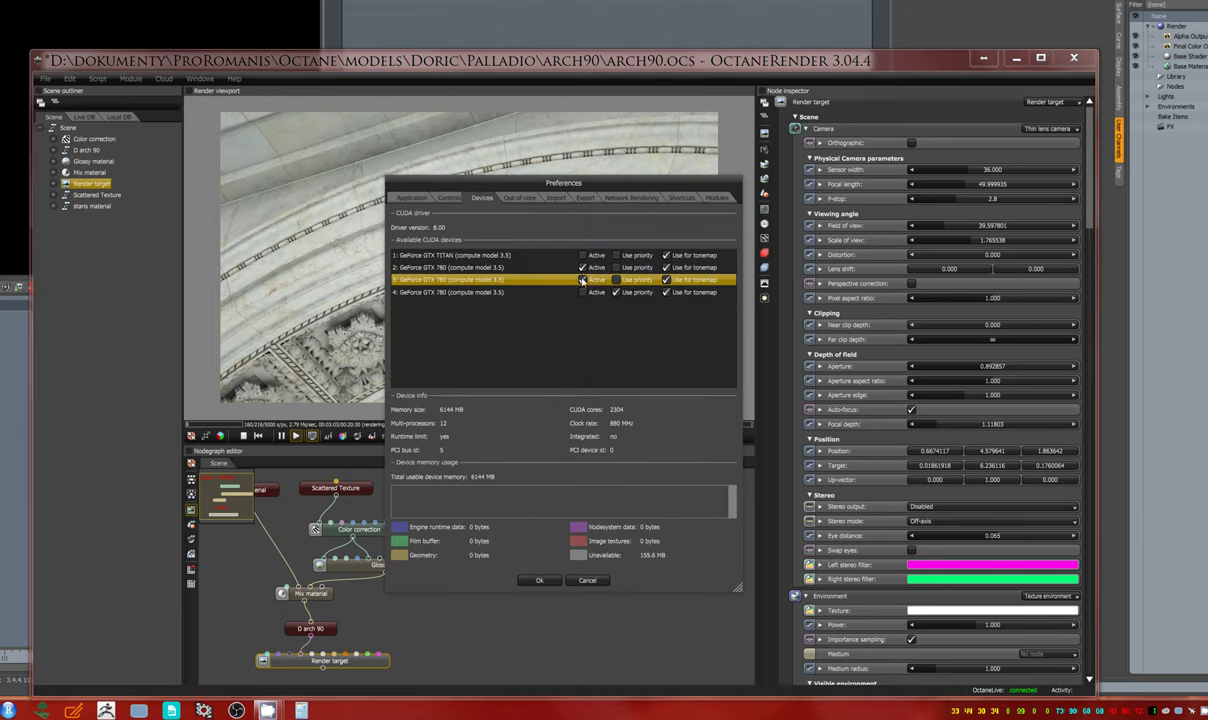
{"action": "left_click", "coordinate": [583, 280]}
{"action": "left_click", "coordinate": [583, 280]}
{"action": "left_click", "coordinate": [583, 268]}
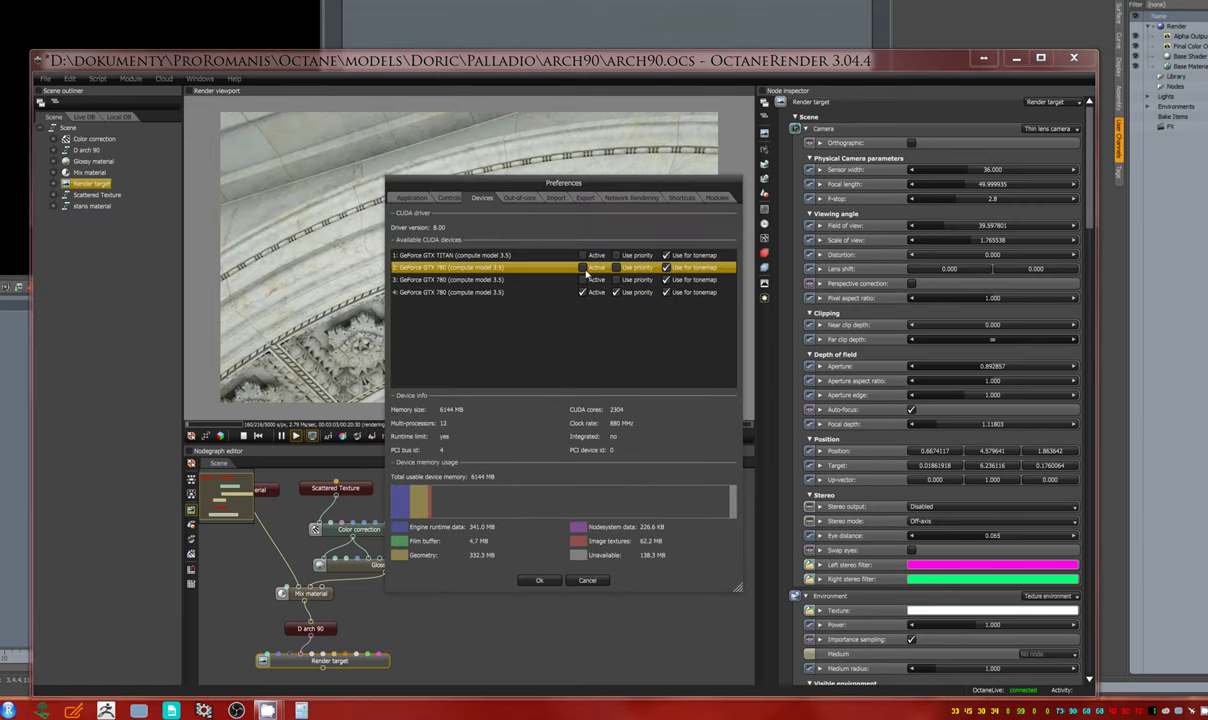
{"action": "left_click", "coordinate": [494, 293]}
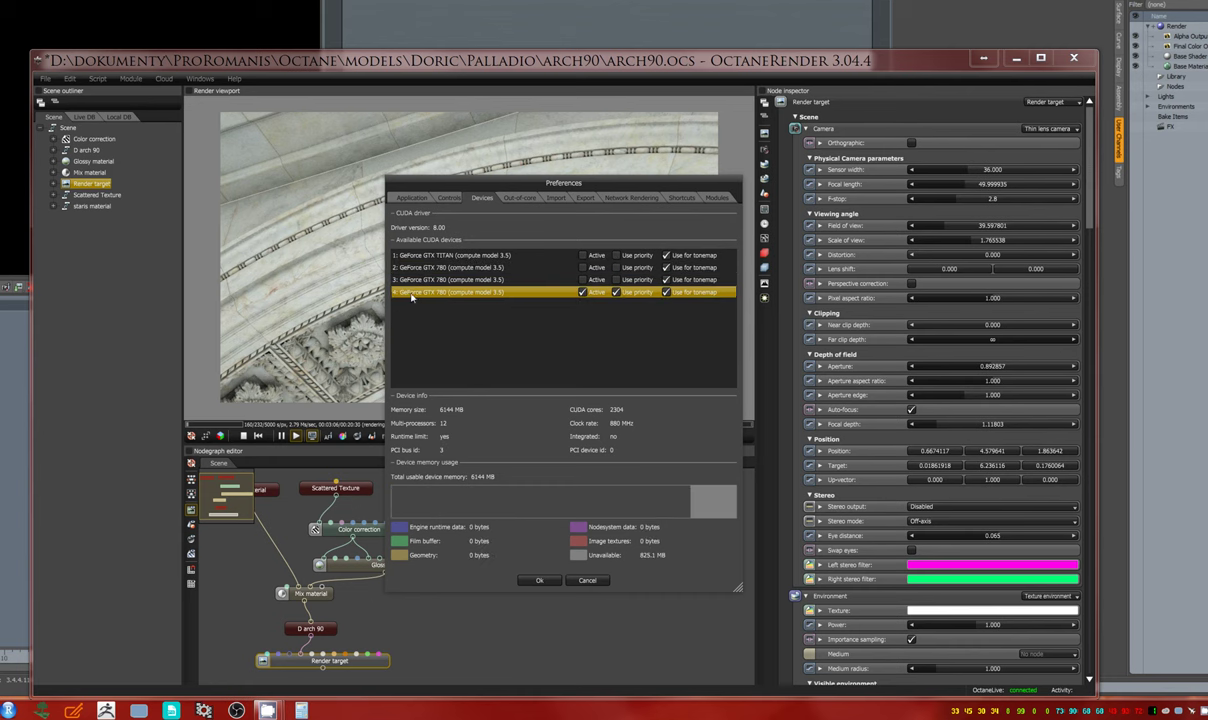
{"action": "left_click", "coordinate": [539, 580]}
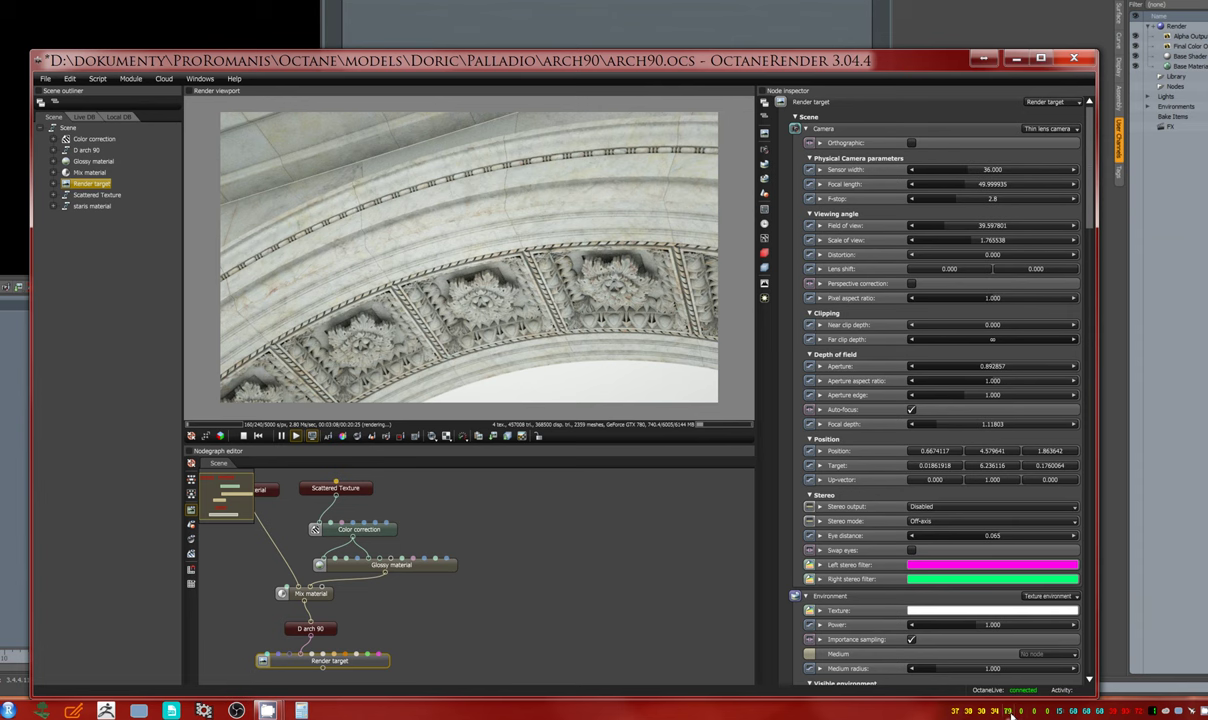
Check the GPU1 usage read-out and set the render priority to low
{"action": "mouse_move", "coordinate": [1009, 713]}
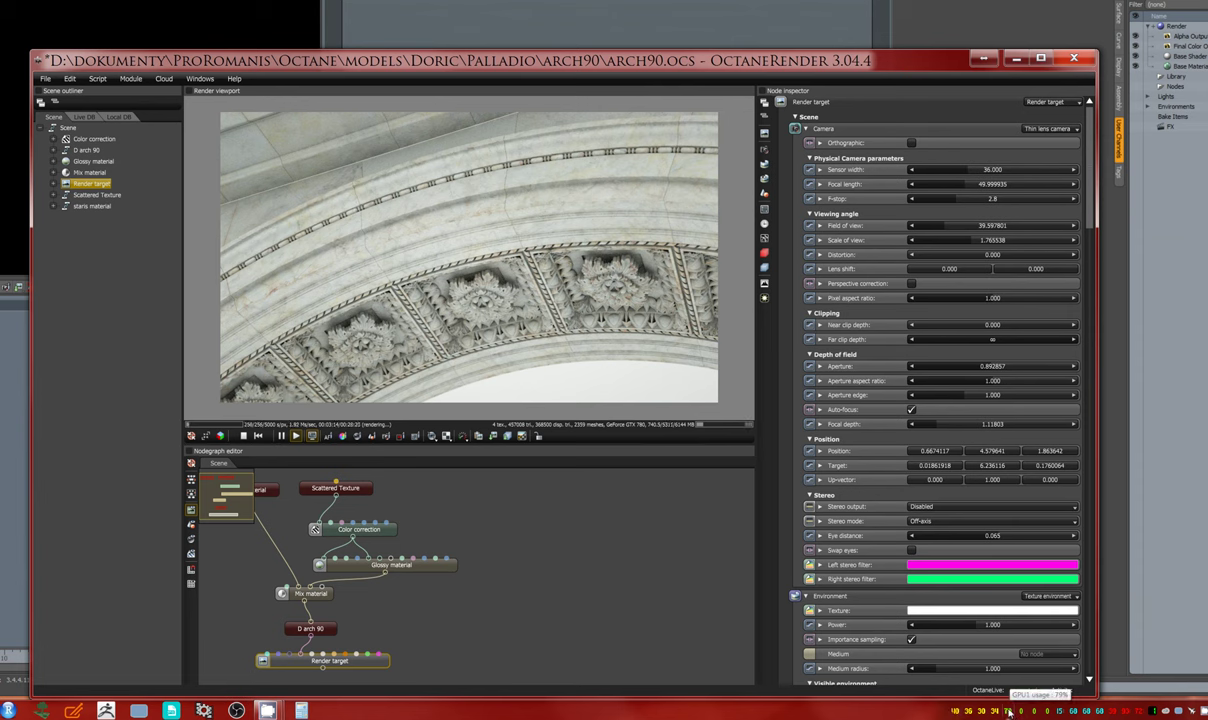
{"action": "left_click", "coordinate": [463, 437]}
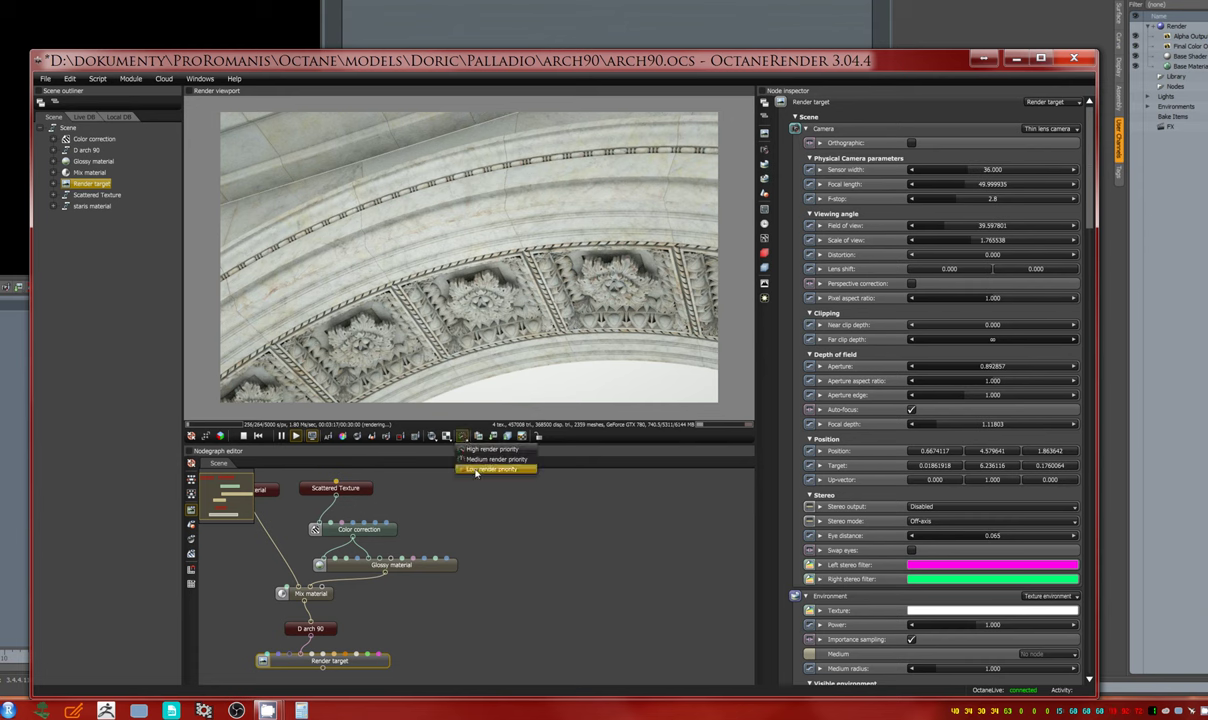
{"action": "left_click", "coordinate": [478, 470]}
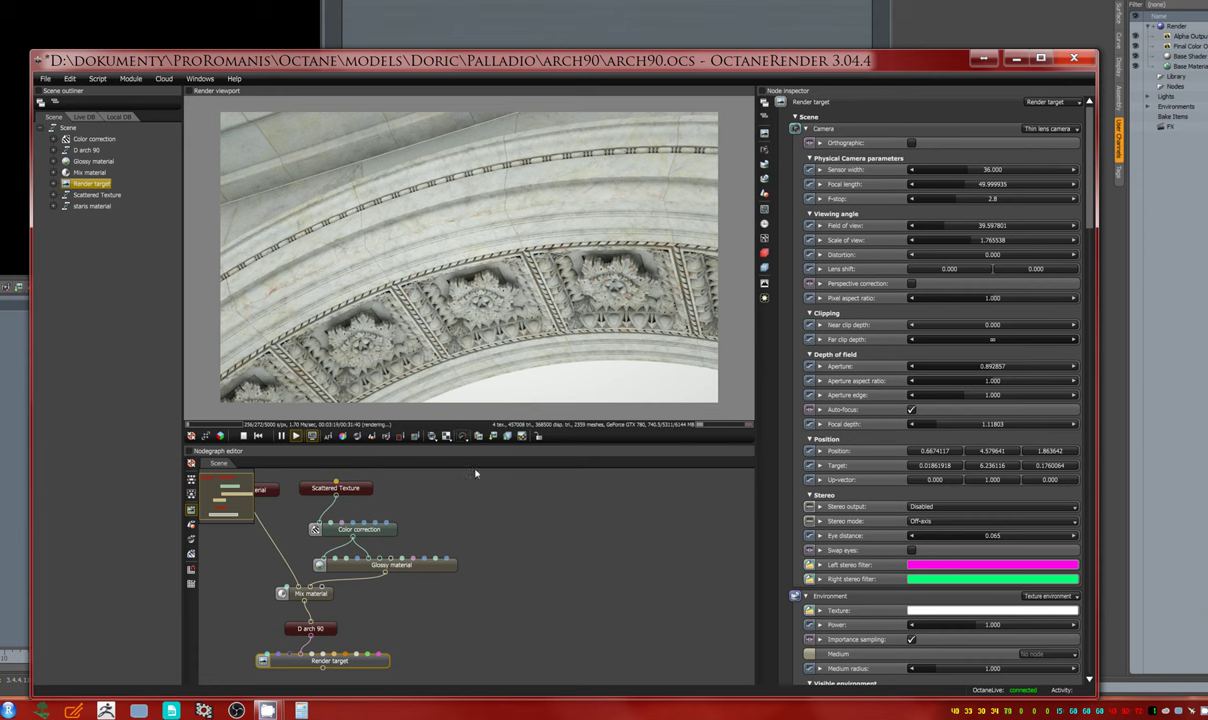
Activate the third CUDA device for rendering together with the fourth one, which uses priority
{"action": "left_click", "coordinate": [44, 80]}
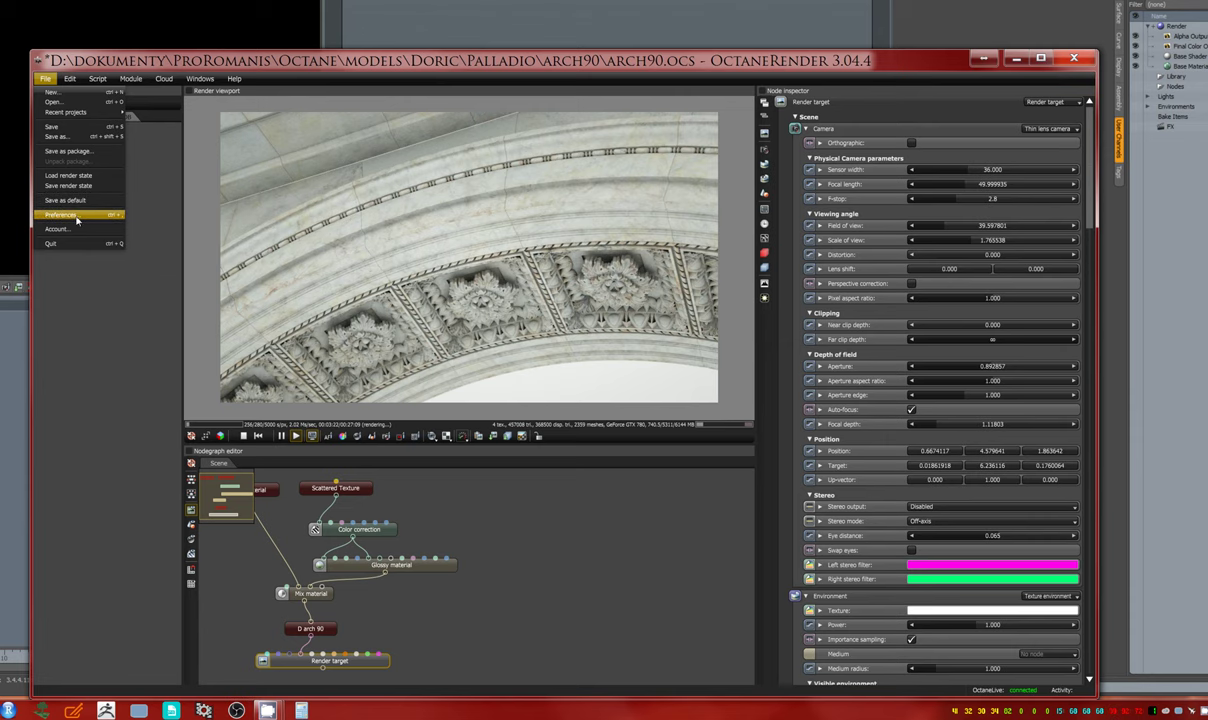
{"action": "left_click", "coordinate": [77, 218]}
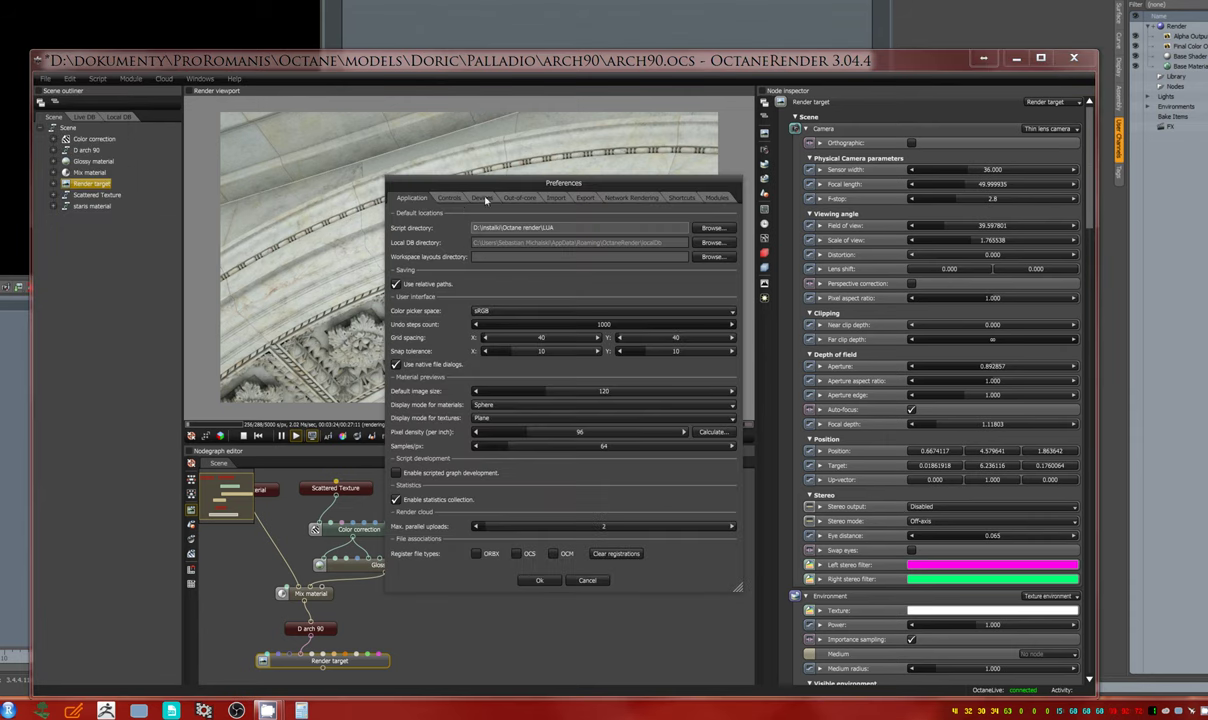
{"action": "left_click", "coordinate": [482, 198]}
{"action": "left_click", "coordinate": [551, 291]}
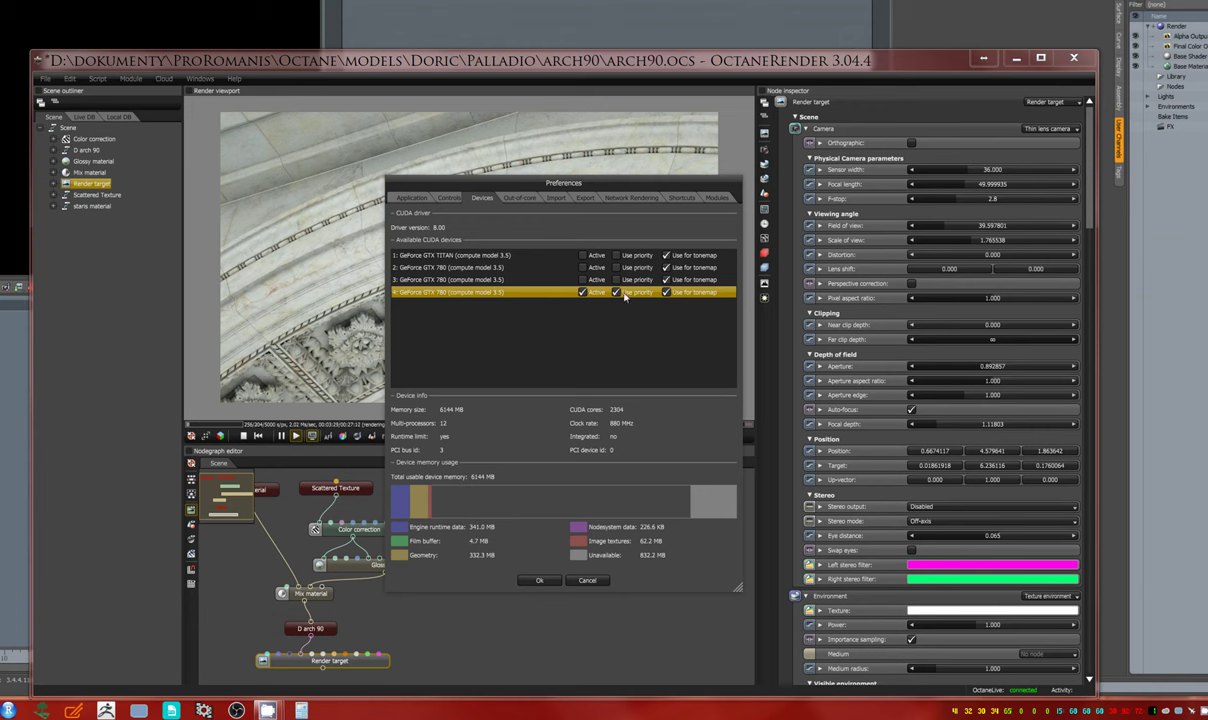
{"action": "left_click", "coordinate": [584, 292]}
{"action": "left_click", "coordinate": [540, 283]}
{"action": "left_click", "coordinate": [584, 280]}
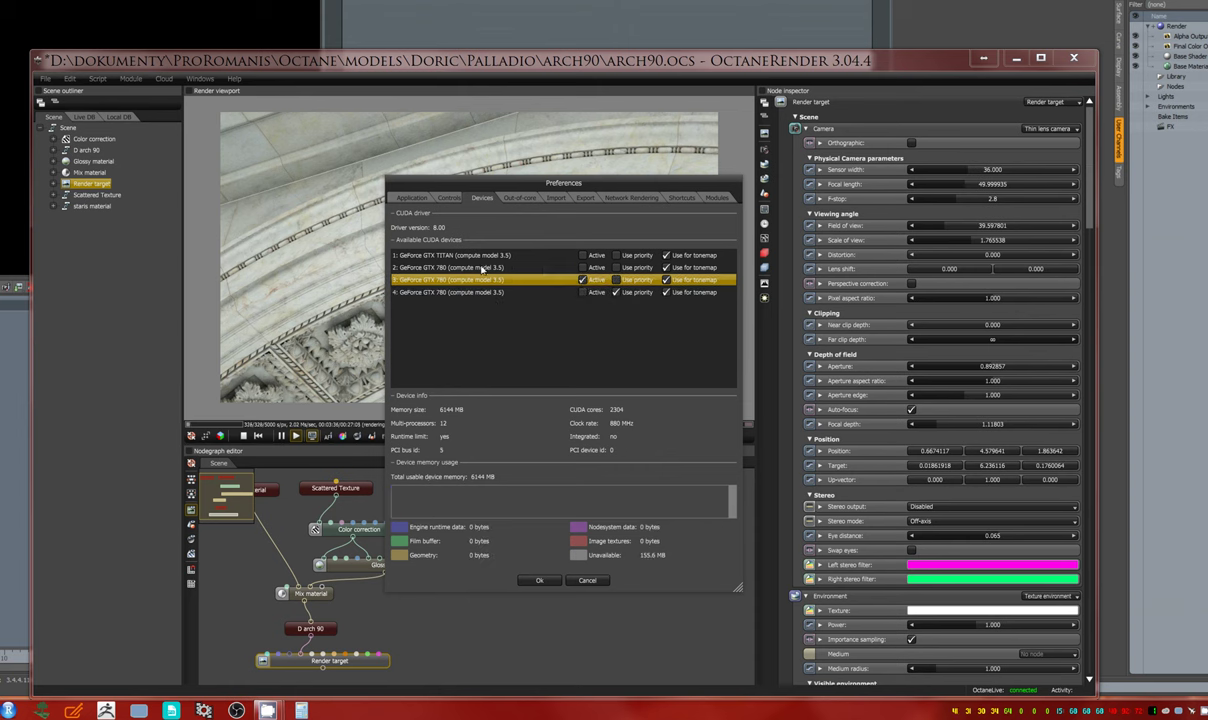
{"action": "left_click", "coordinate": [582, 292]}
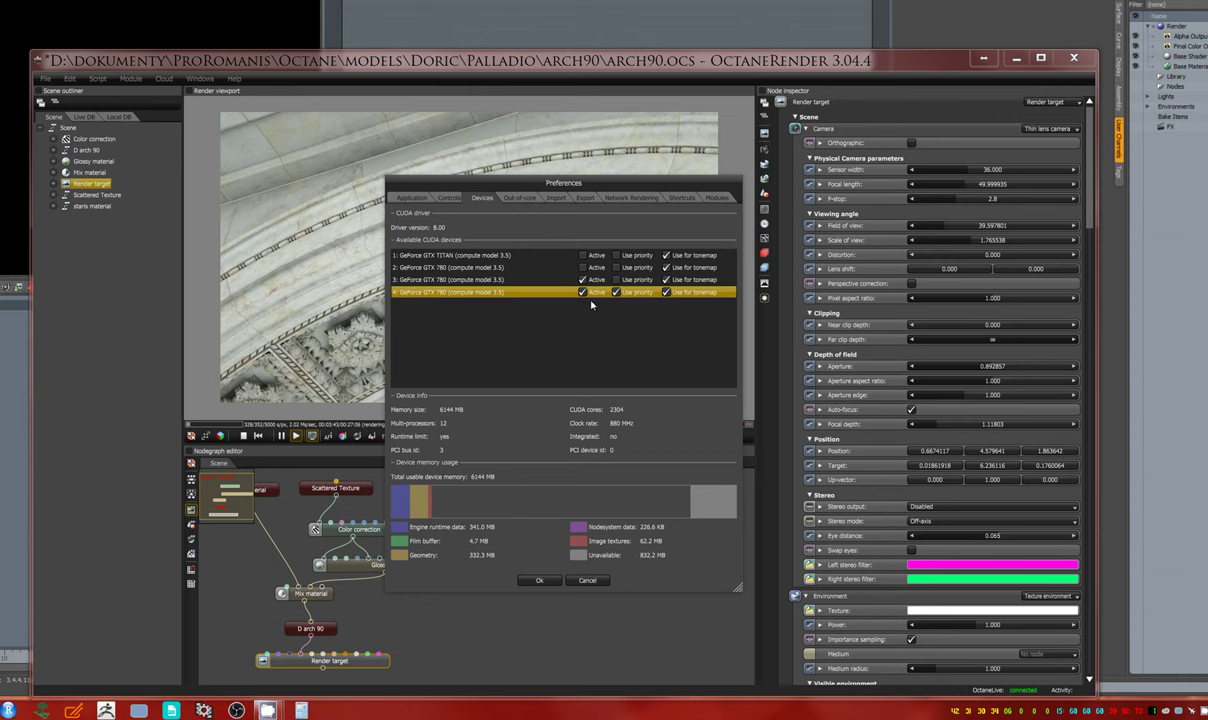